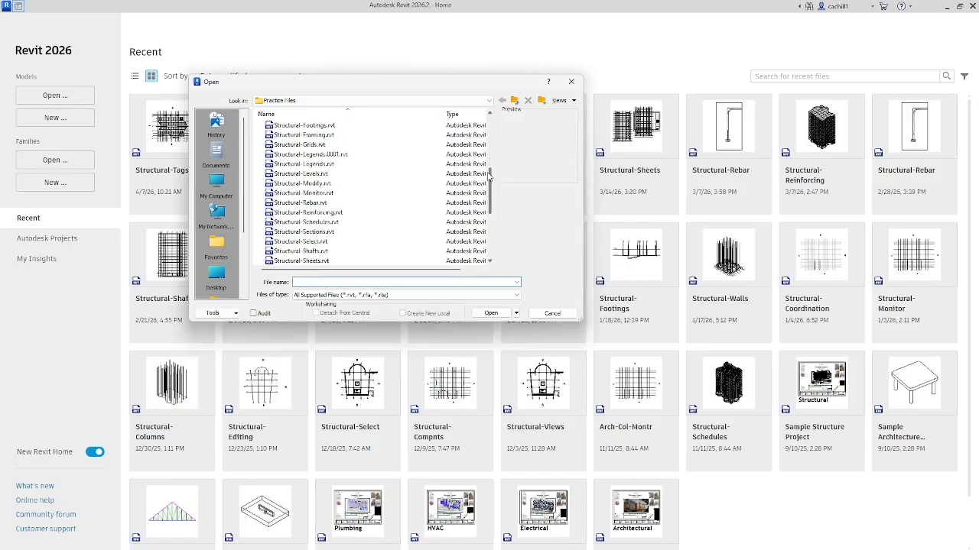
Step: Open the Structural-Schedules.rvt project from the Practice Files folder
left_click(338, 221)
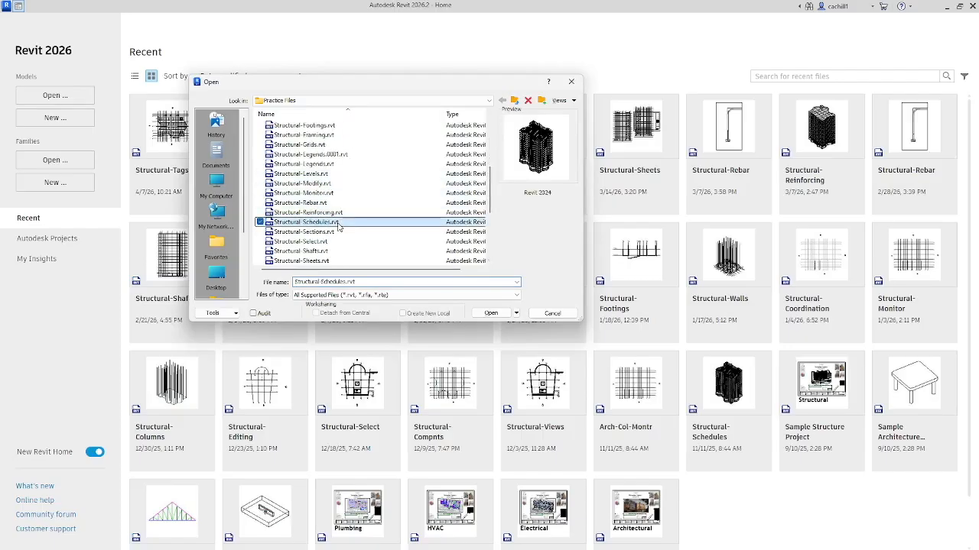
left_click(483, 314)
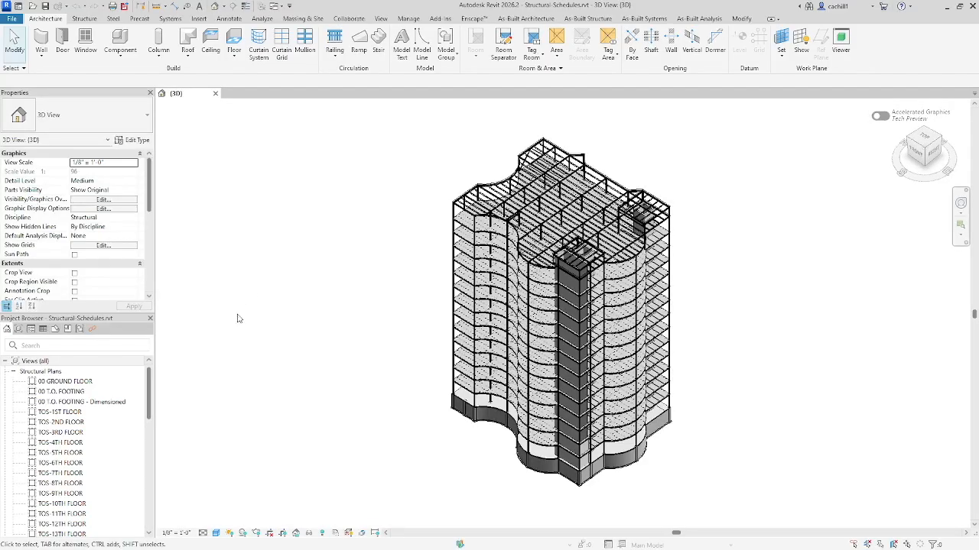
Step: Open the Footing Schedule and set its sorting/grouping to itemize every instance
left_click_drag(149, 388, 147, 468)
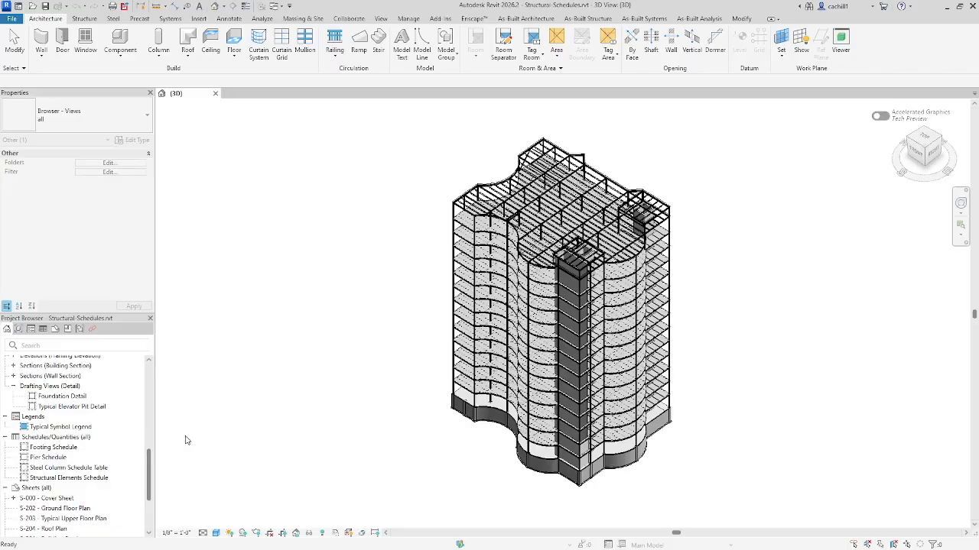
left_click(77, 449)
double_click(77, 450)
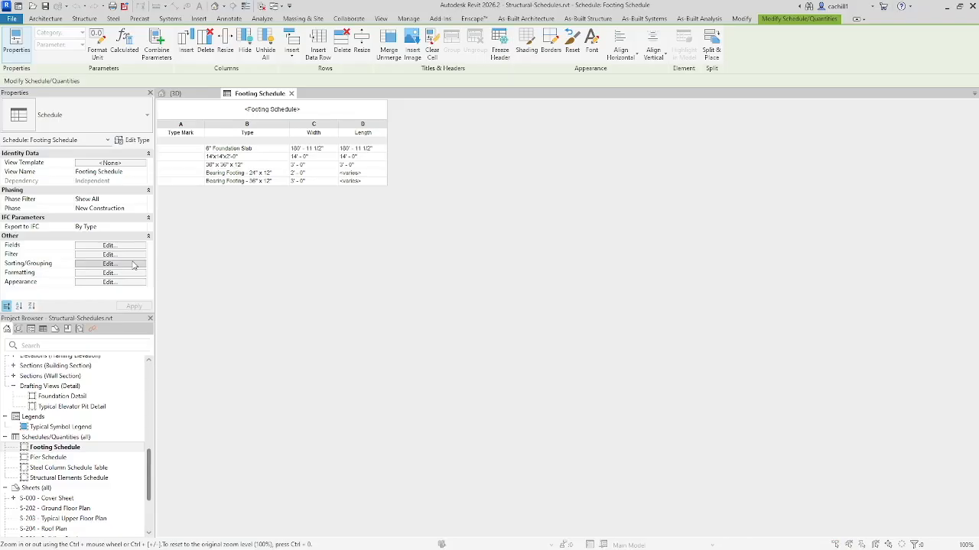
left_click(109, 264)
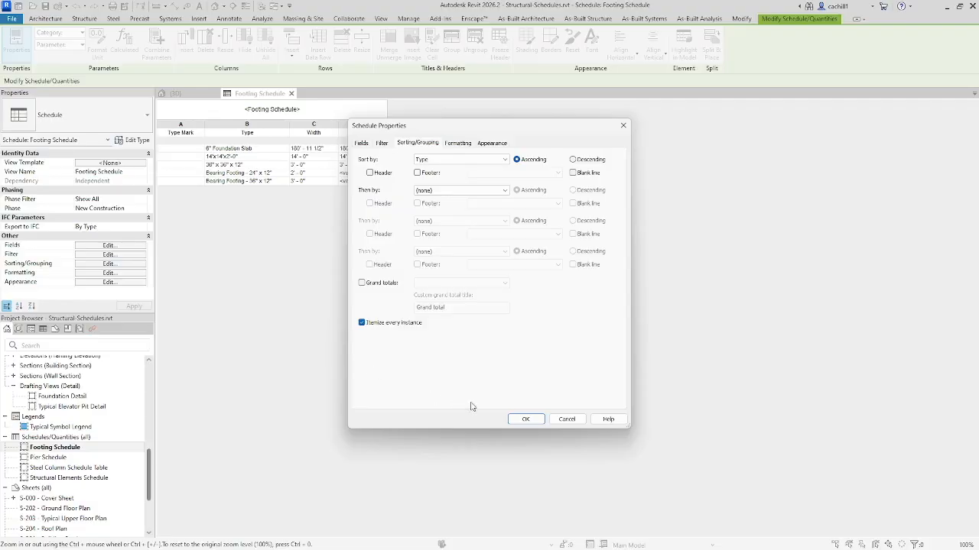
left_click(531, 419)
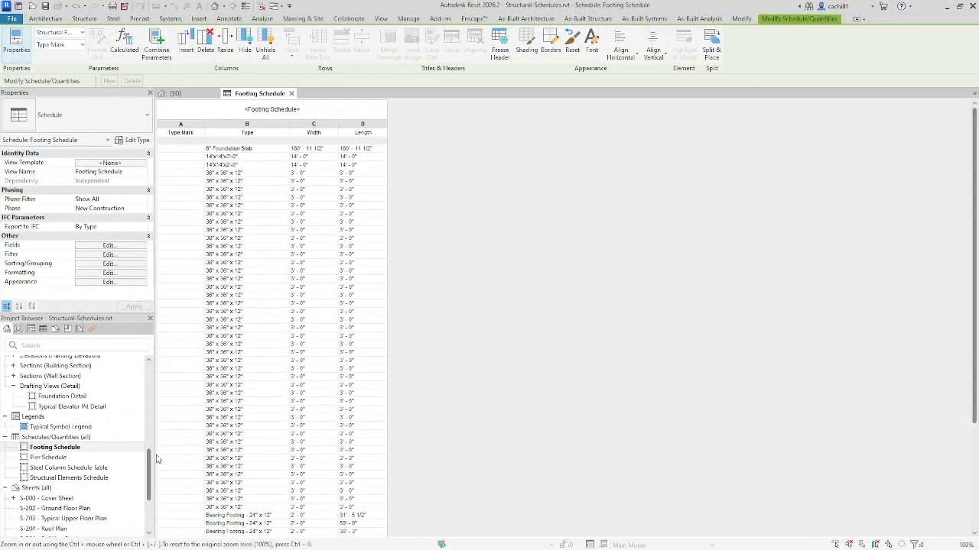
Step: Open the 3D Foundation View with a close view of the elevator pit walls and footings, and close the other open views
left_click(150, 457)
scroll(150, 451, "up", 5)
scroll(158, 448, "up", 2)
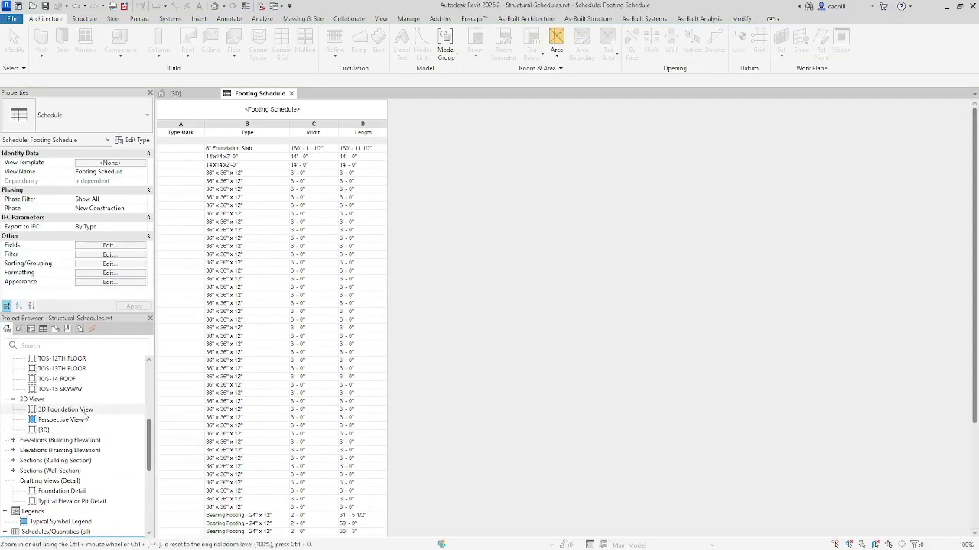
double_click(77, 411)
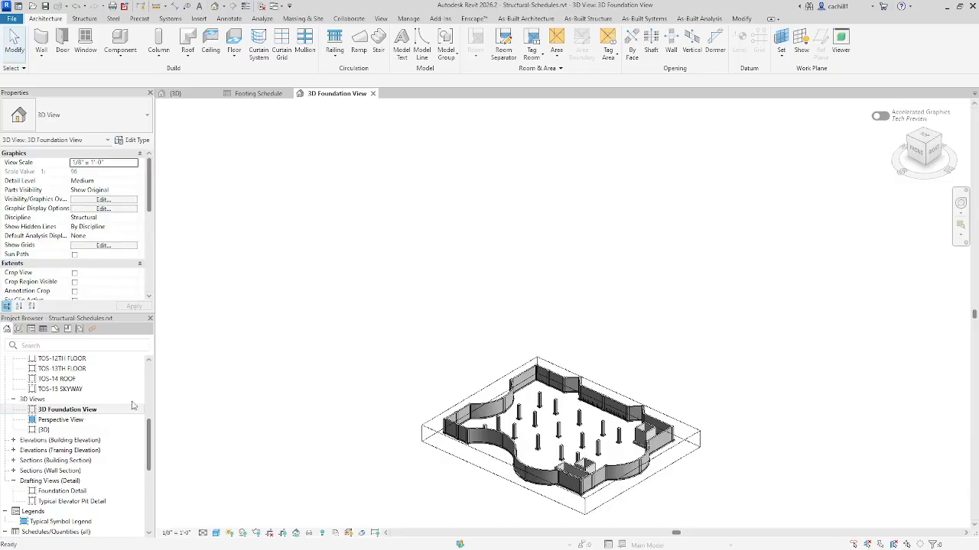
scroll(721, 415, "up", 2)
middle_click_drag(721, 415, 684, 179)
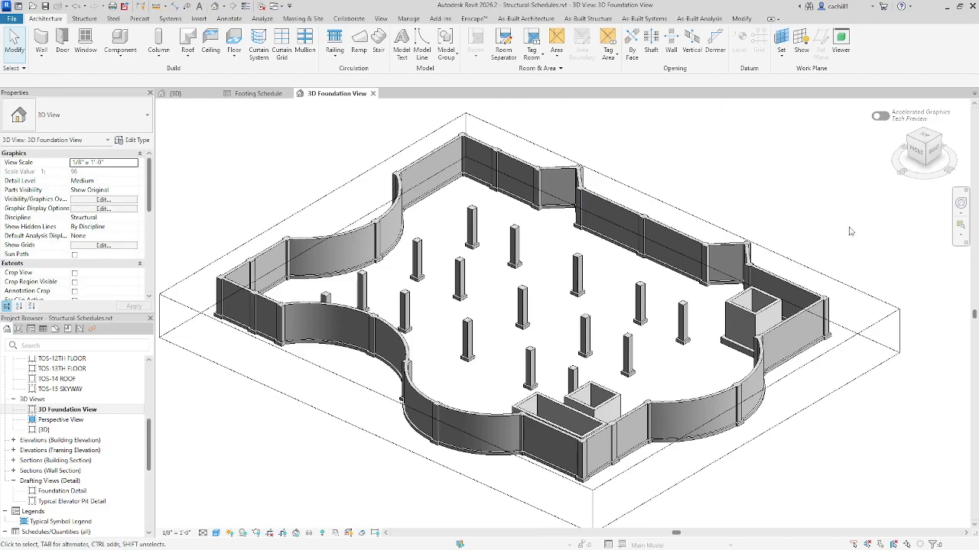
left_click_drag(914, 137, 976, 200)
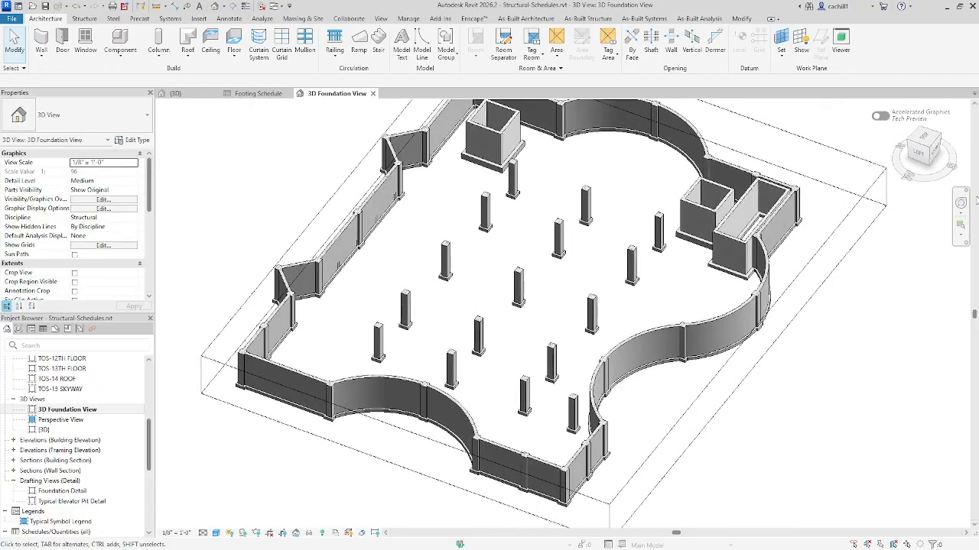
scroll(878, 275, "up", 6)
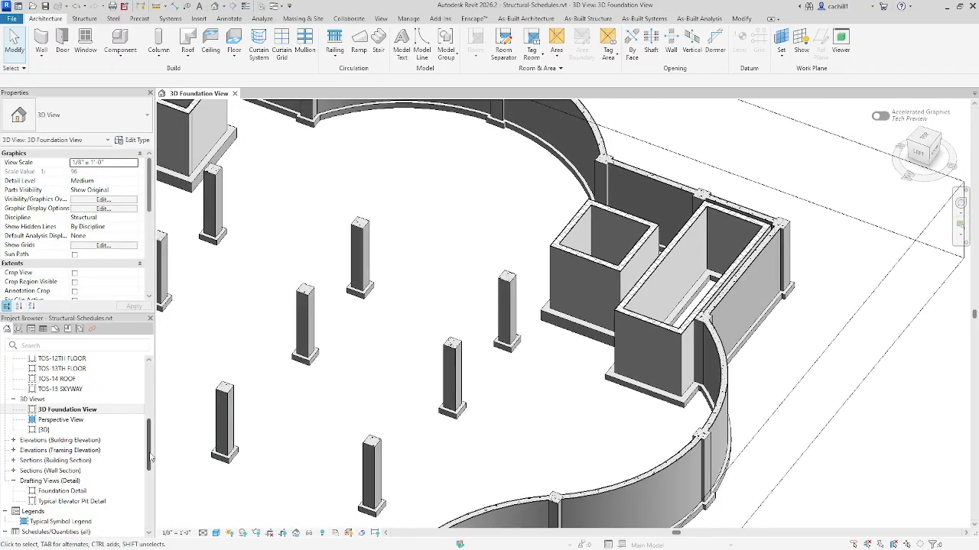
Step: Open the Structural Elements Schedule and set the Type Mark of the 24" x 12" bearing footing to W-1 for all elements of that type
left_click_drag(150, 458, 149, 486)
left_click(103, 493)
double_click(103, 493)
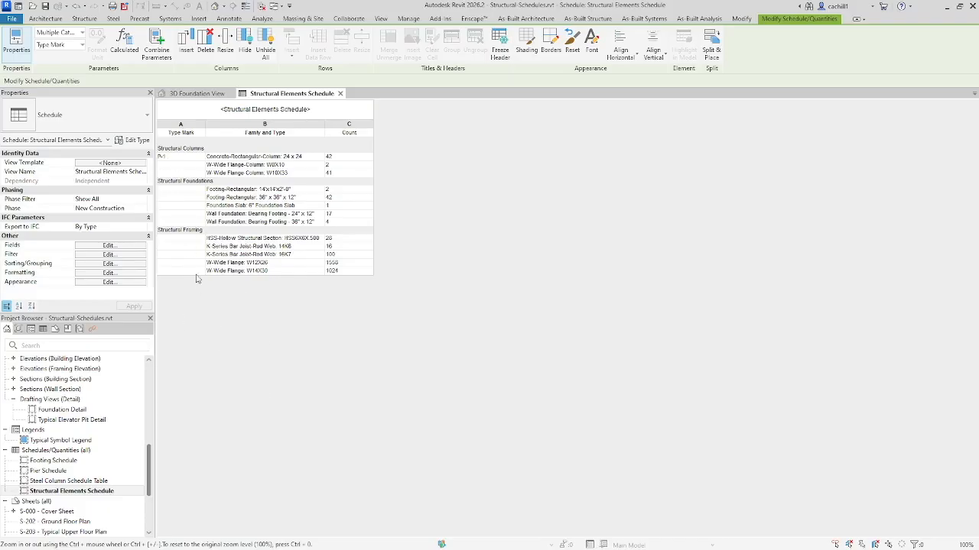
left_click(179, 213)
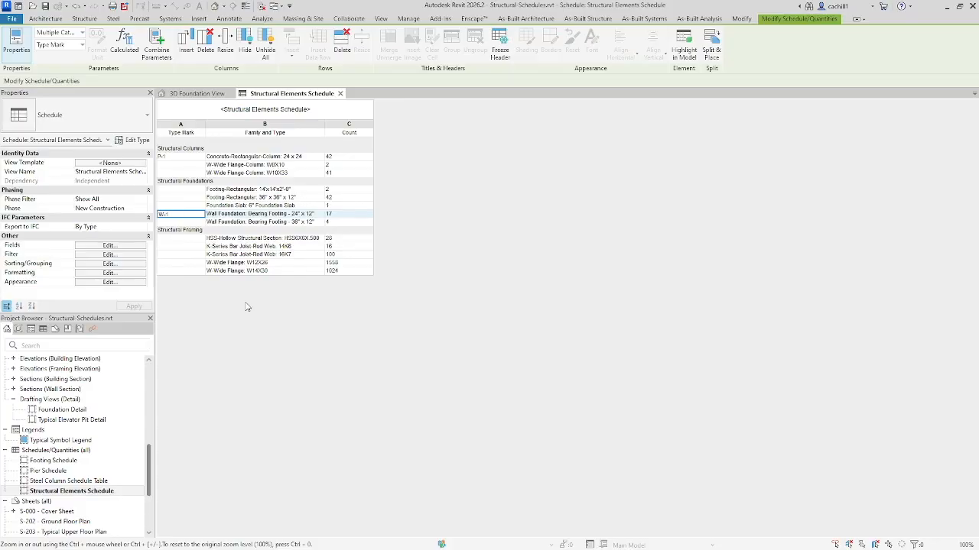
left_click(199, 222)
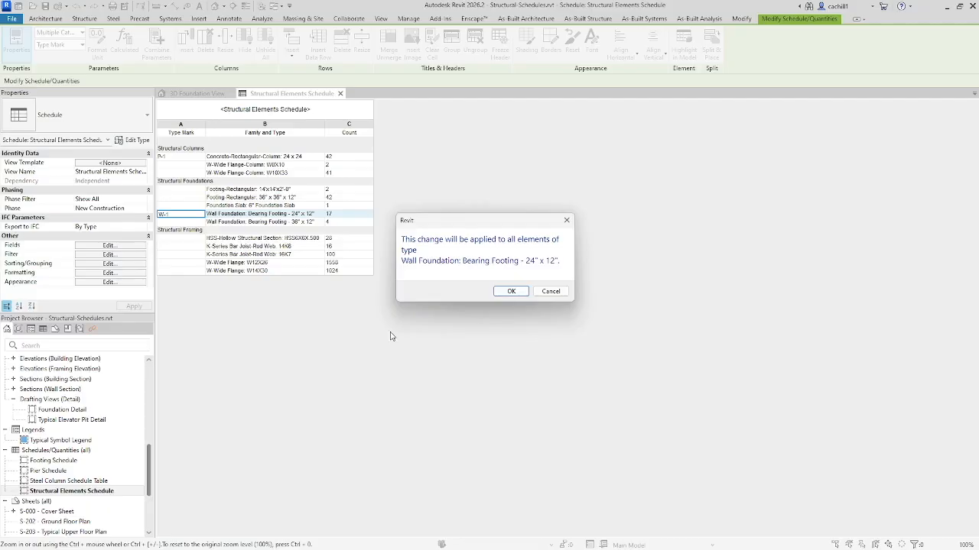
left_click(511, 291)
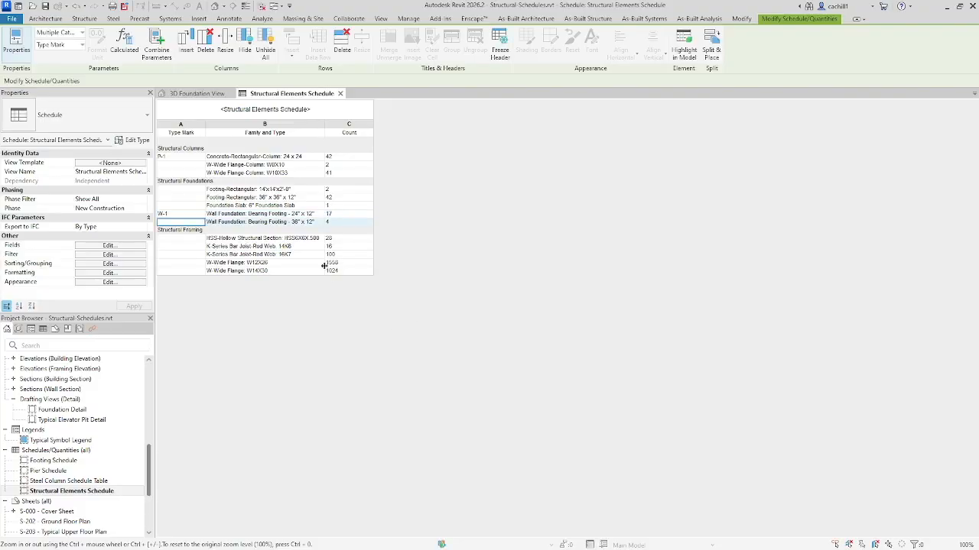
Step: Highlight the 36" x 12" bearing footings in the model from the schedule and show them in the 00 GROUND FLOOR plan
left_click(295, 223)
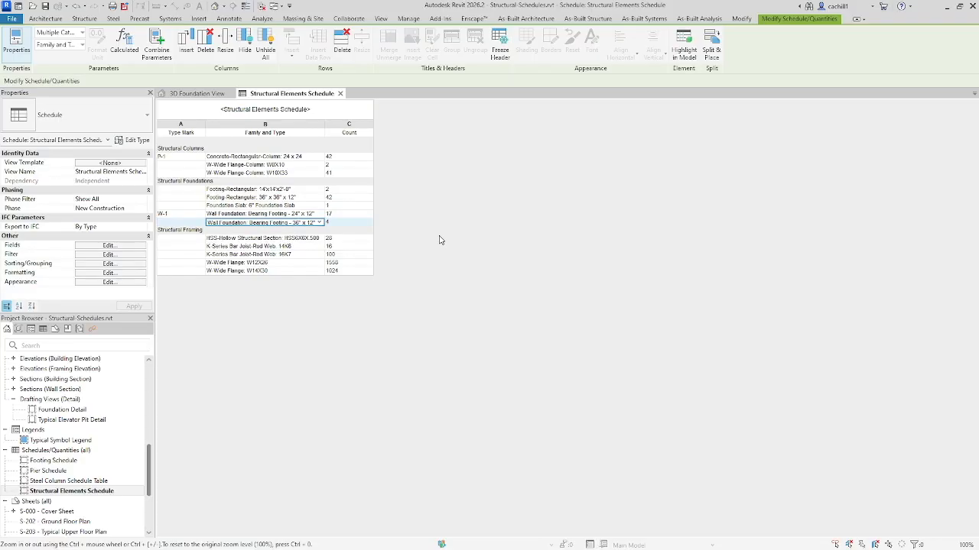
left_click(684, 46)
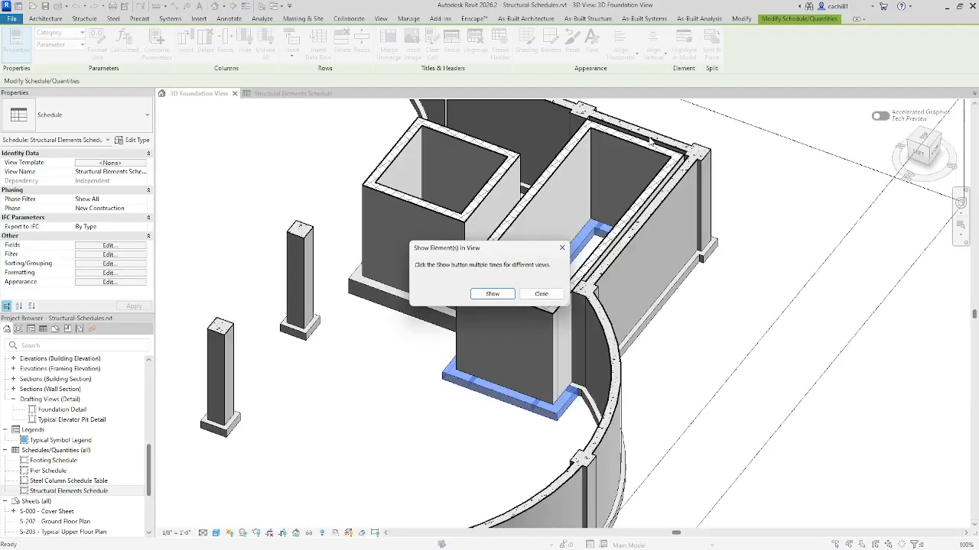
left_click(503, 293)
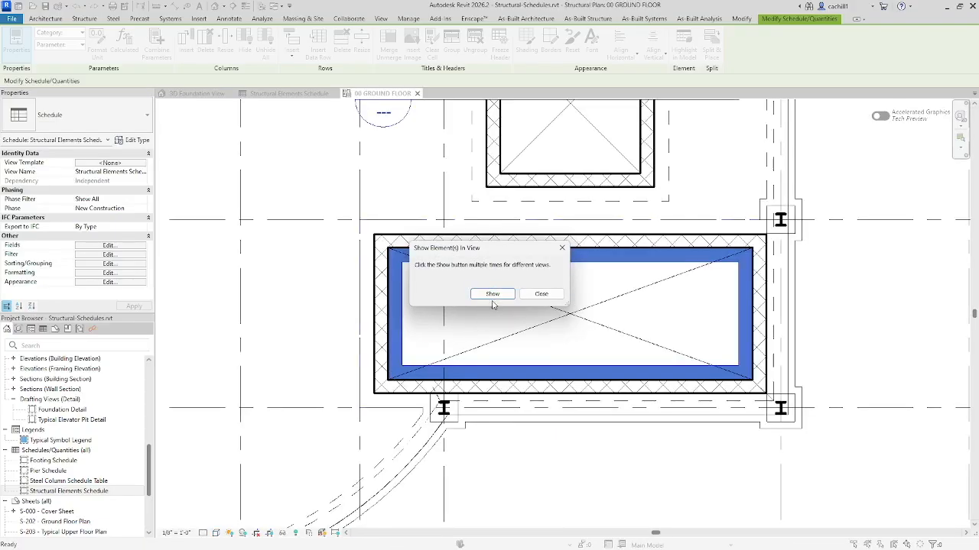
left_click(541, 293)
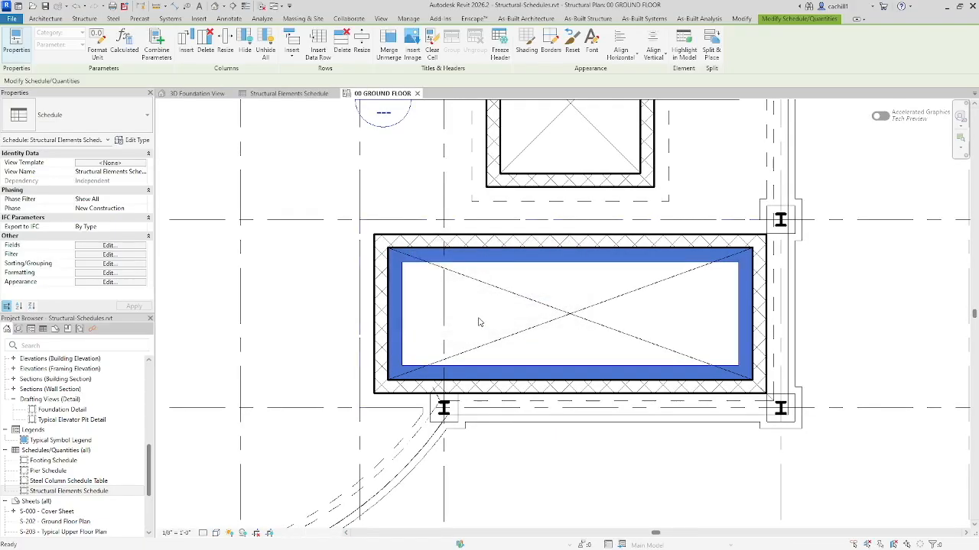
Step: Set the Type Mark to W-2 in the selected footings' type properties and return to the Structural Elements Schedule
left_click(135, 139)
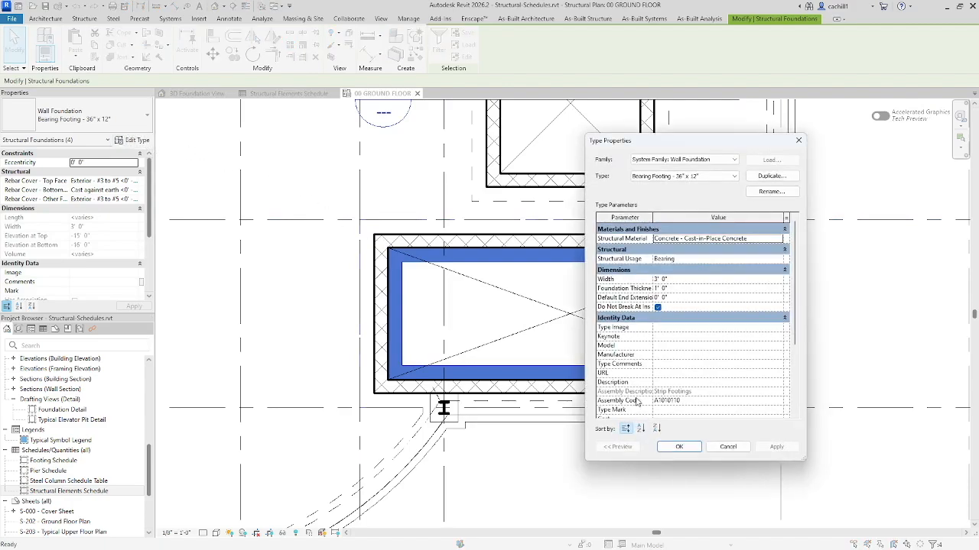
left_click(662, 411)
type("W-2")
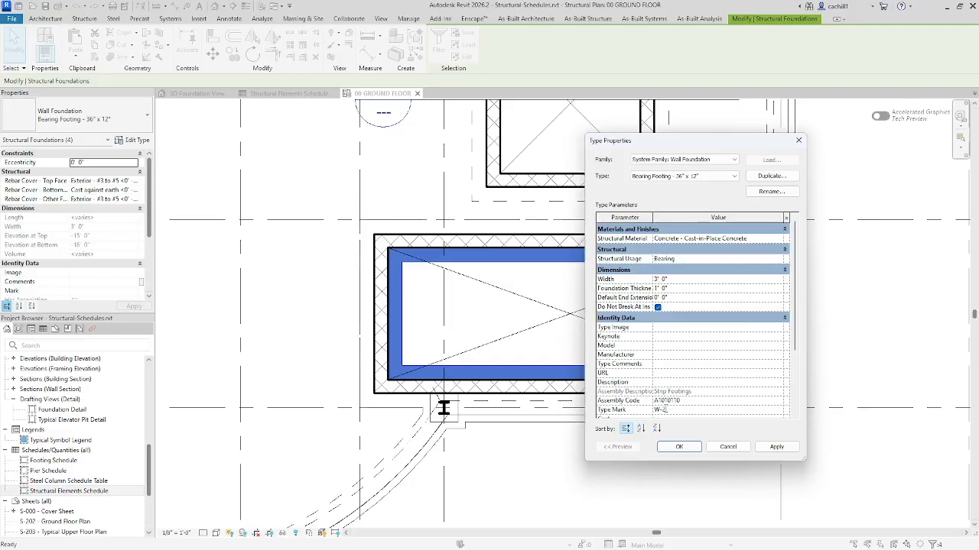
left_click(677, 447)
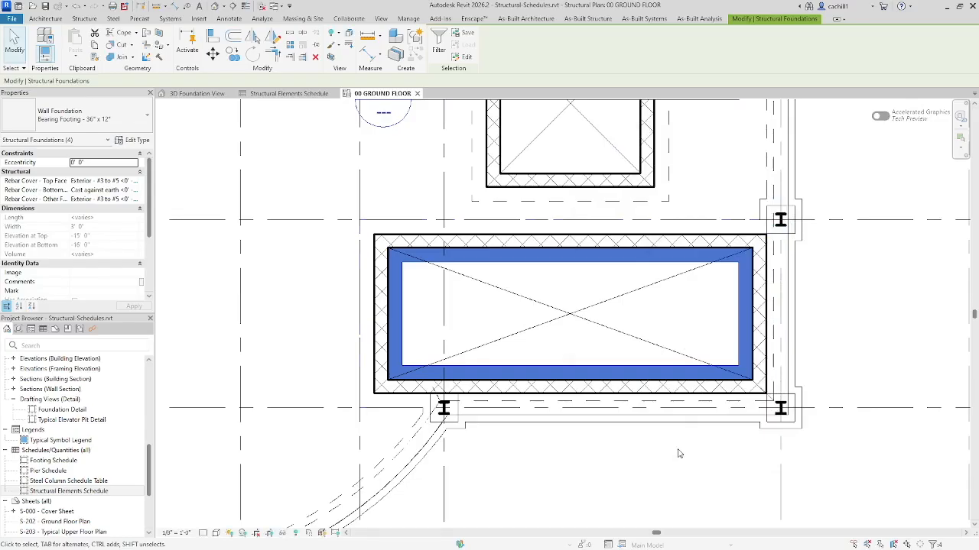
left_click(290, 94)
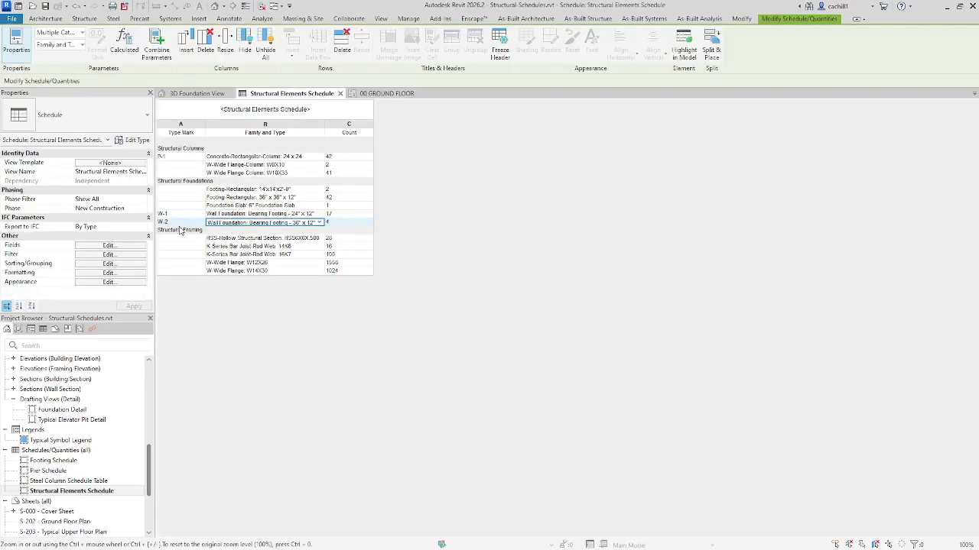
Step: Review the Steel Column Schedule Table, the Pier Schedule and the Footing Schedule
double_click(101, 480)
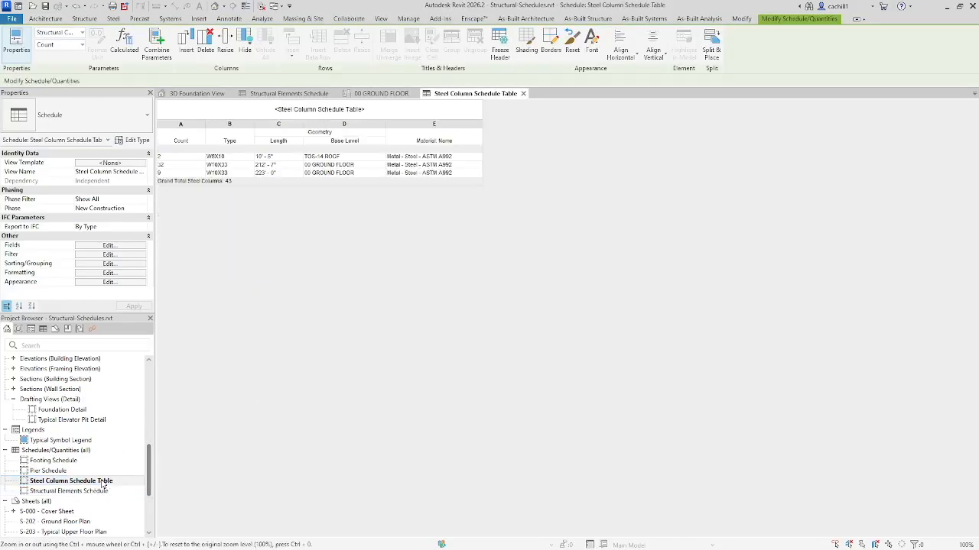
double_click(60, 473)
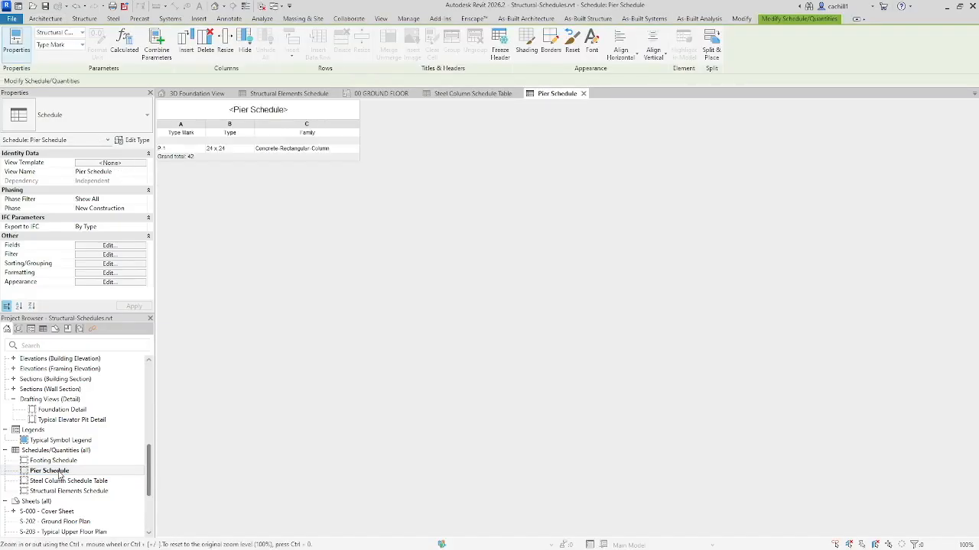
double_click(65, 461)
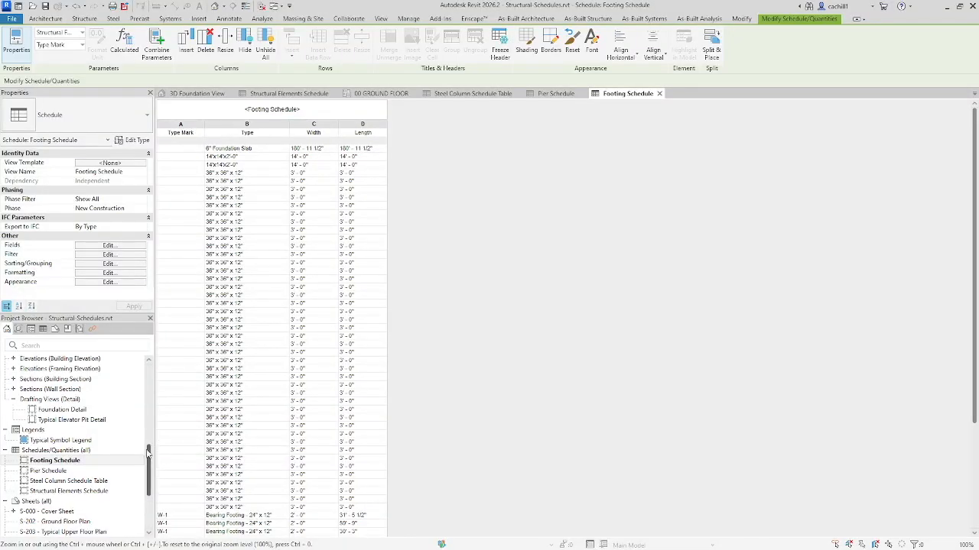
Step: Create a new sheet with the ASCENT_30 x 42 Horizontal title block
right_click(63, 501)
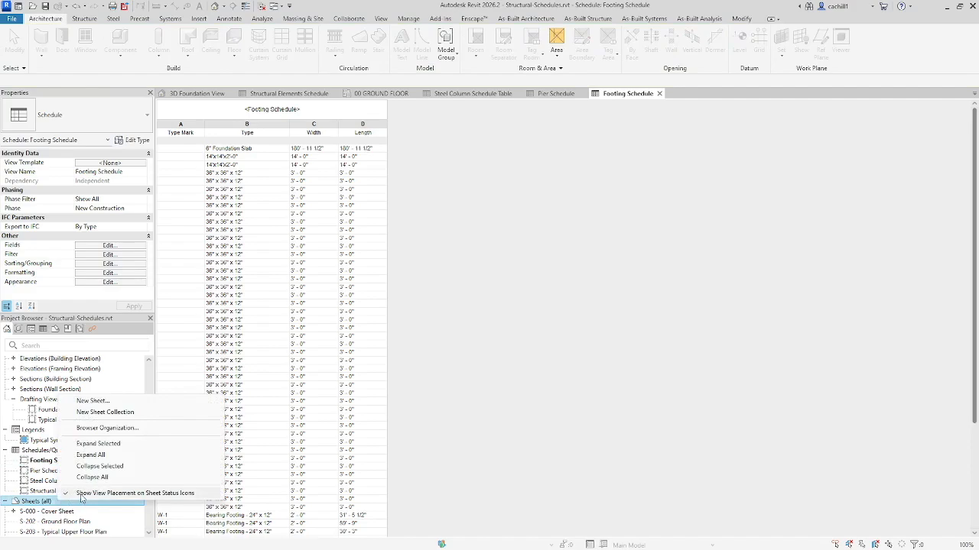
left_click(114, 402)
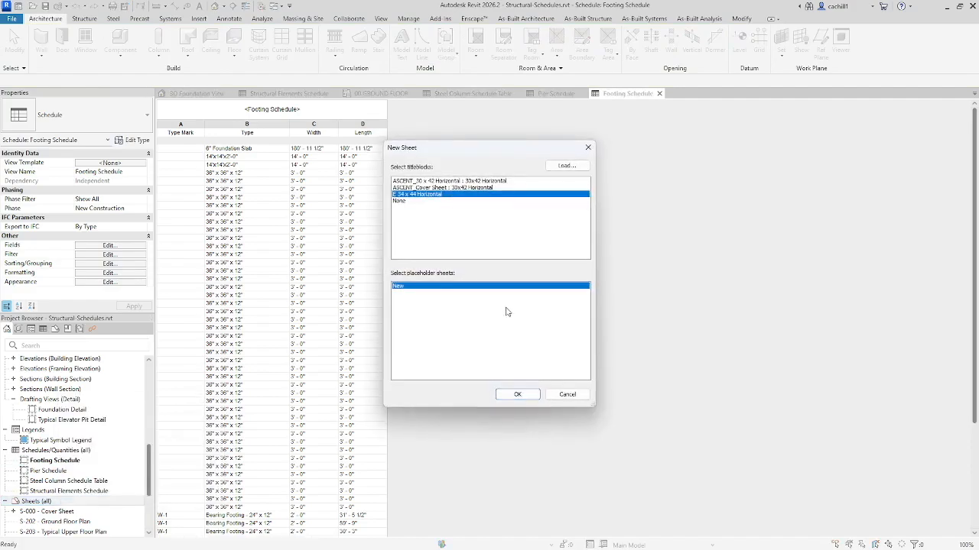
left_click(497, 181)
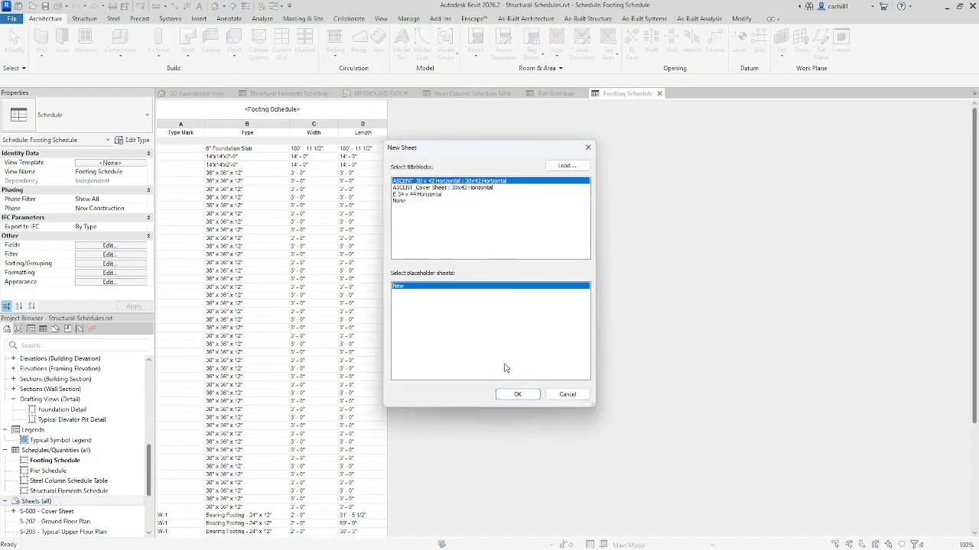
left_click(516, 394)
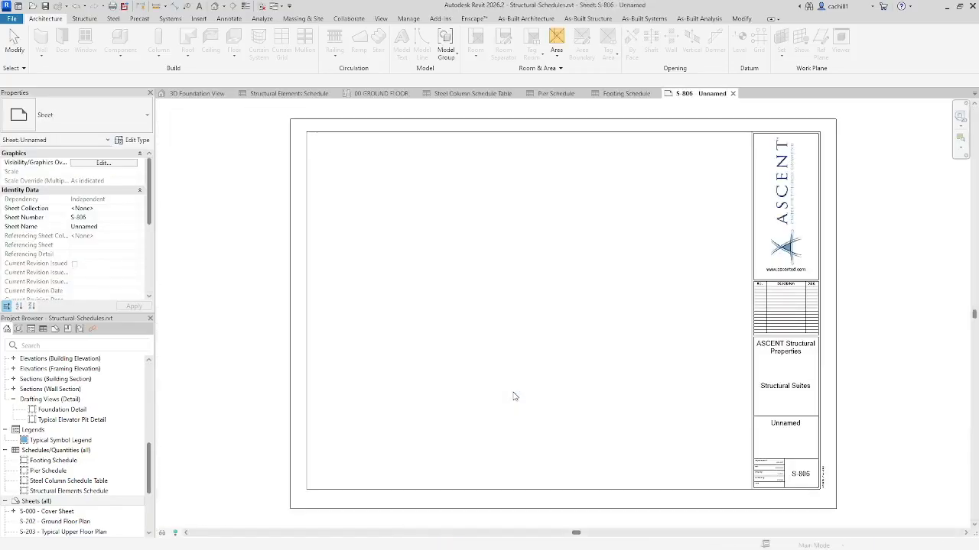
Step: Set the new sheet's number to S-801 and its name to Schedules
left_click_drag(150, 470, 150, 501)
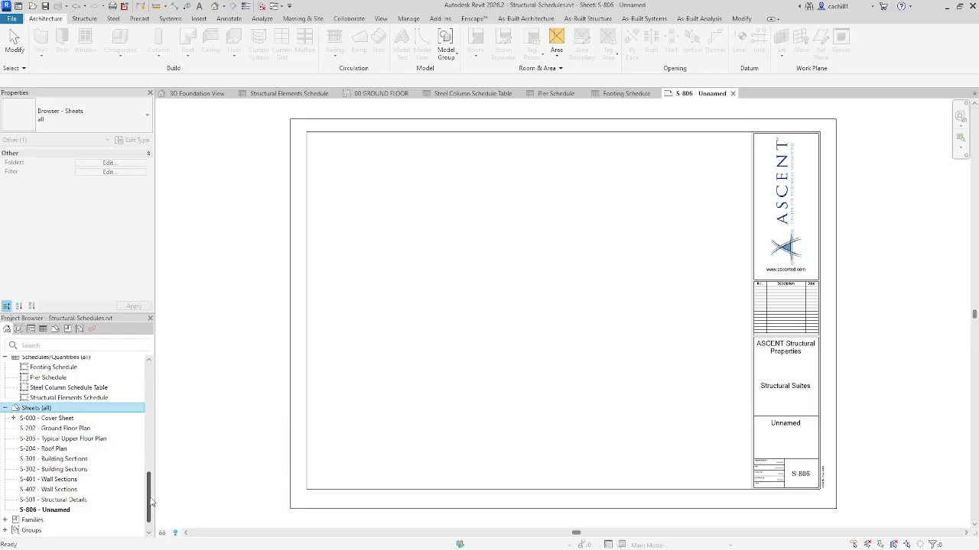
right_click(87, 516)
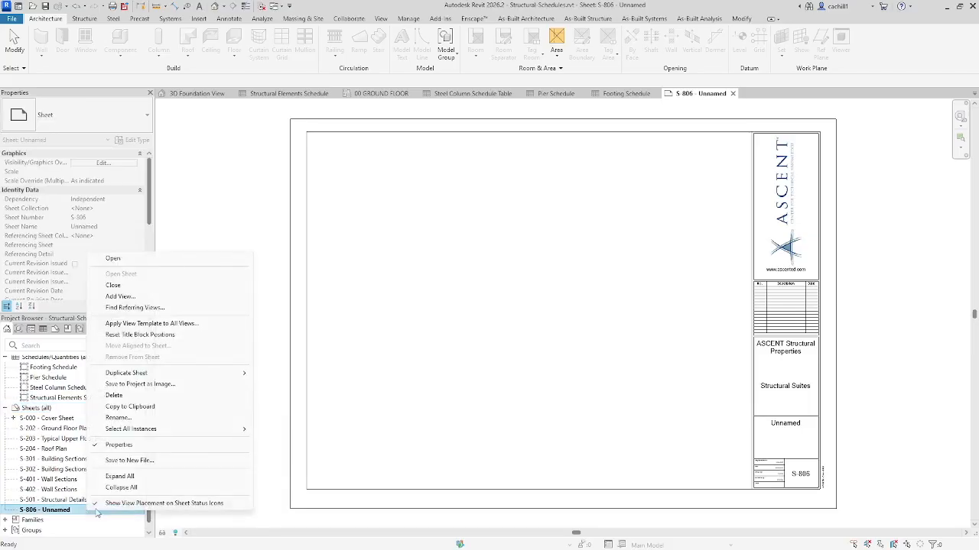
left_click(118, 418)
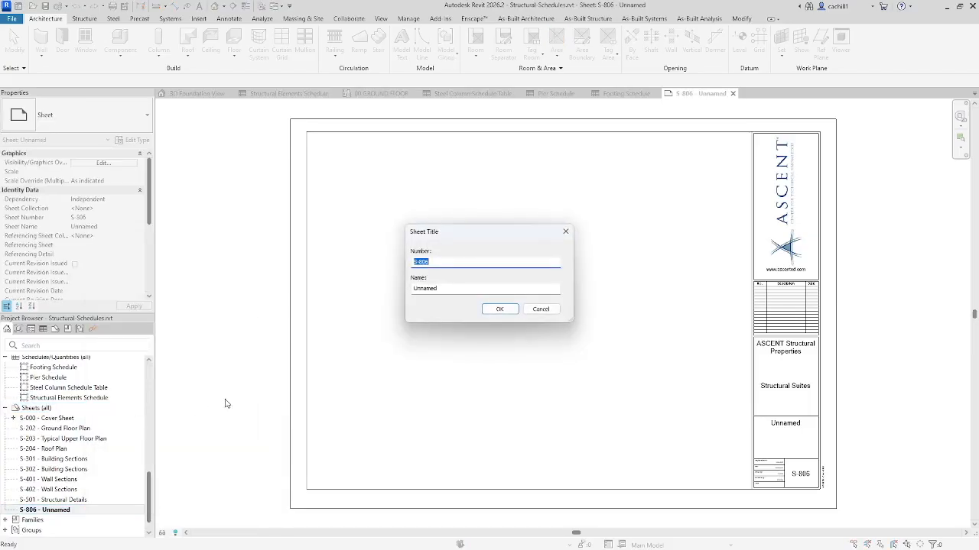
left_click(437, 262)
type("1")
left_click(450, 289)
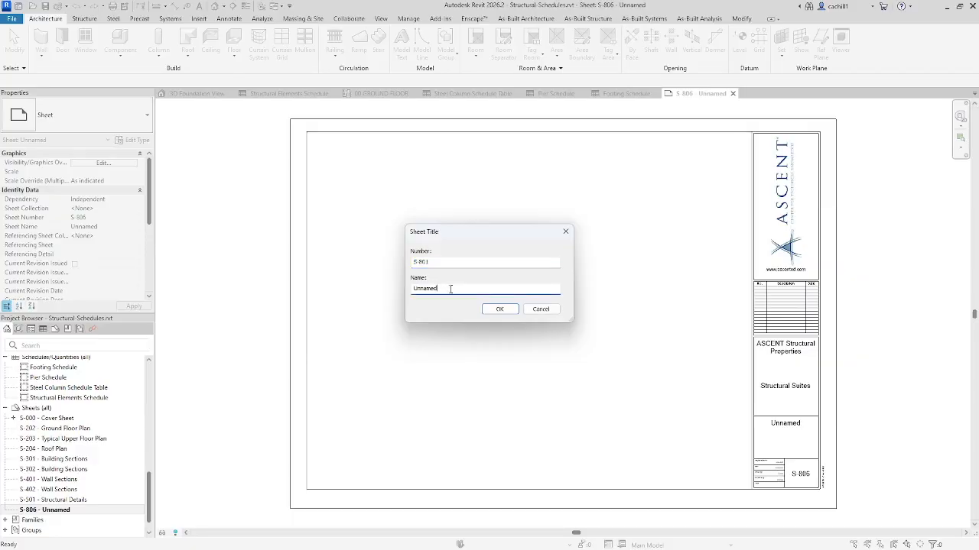
type("Schedules")
left_click(499, 309)
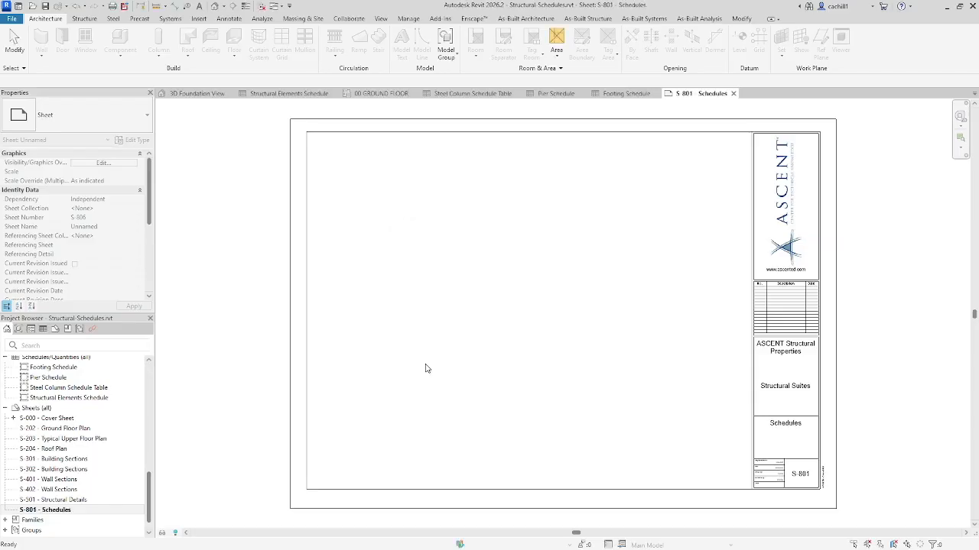
Step: Place the Structural Elements Schedule in the upper-left corner of sheet S-801
left_click(105, 399)
left_click_drag(106, 399, 507, 391)
left_click_drag(643, 402, 668, 405)
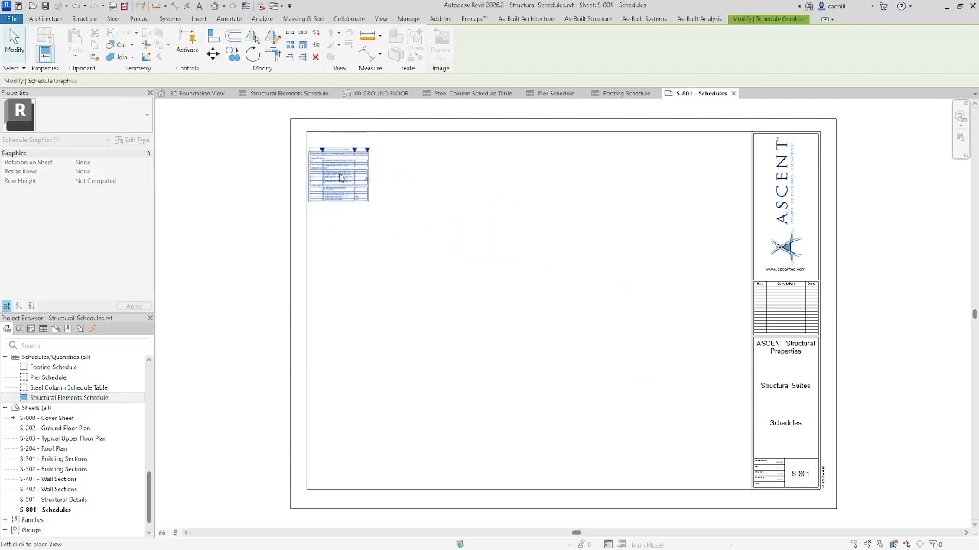
left_click(347, 172)
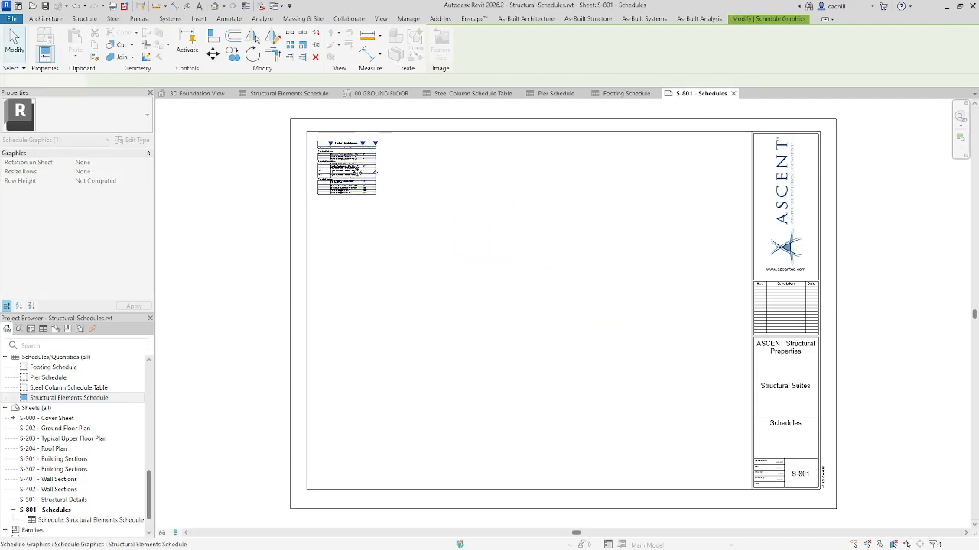
left_click(439, 187)
Step: Widen the Type Mark, Family and Type, and Count columns of the placed schedule so the wall foundation names fit on one line
scroll(389, 165, "up", 2)
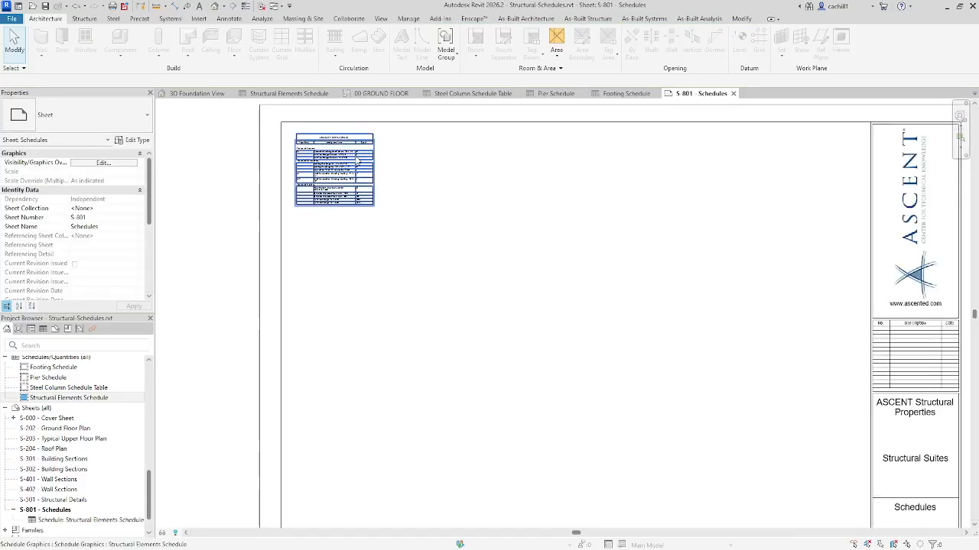
left_click(367, 137)
scroll(367, 138, "up", 2)
scroll(367, 138, "up", 1)
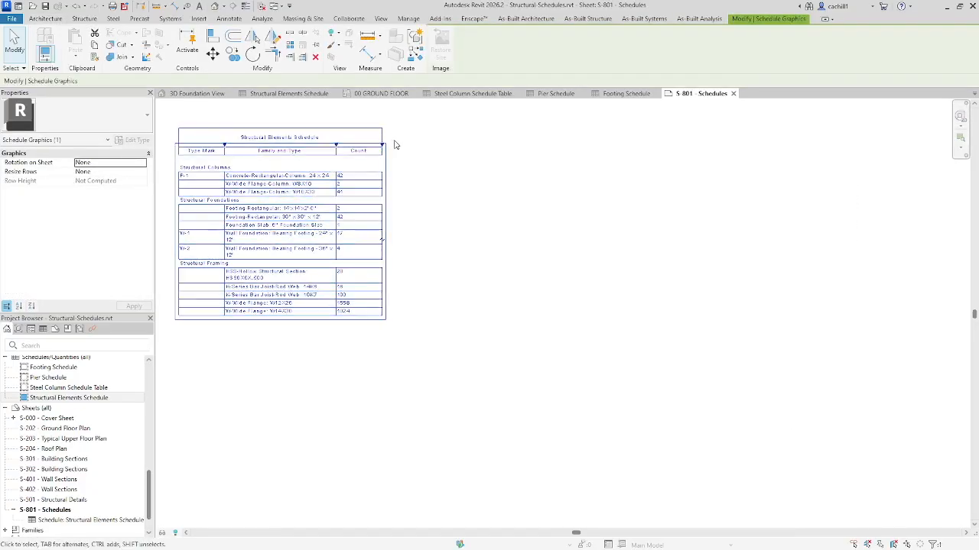
left_click_drag(227, 146, 233, 147)
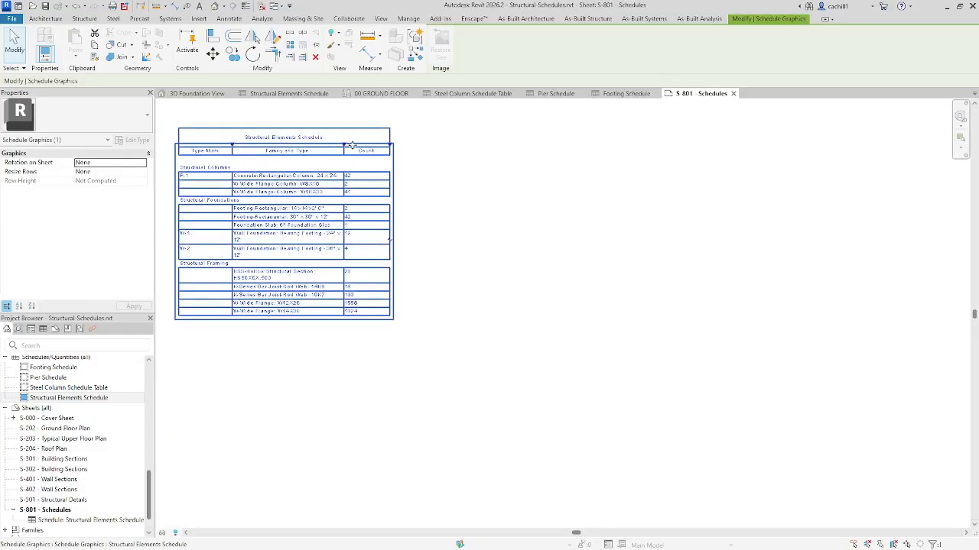
left_click_drag(345, 146, 356, 147)
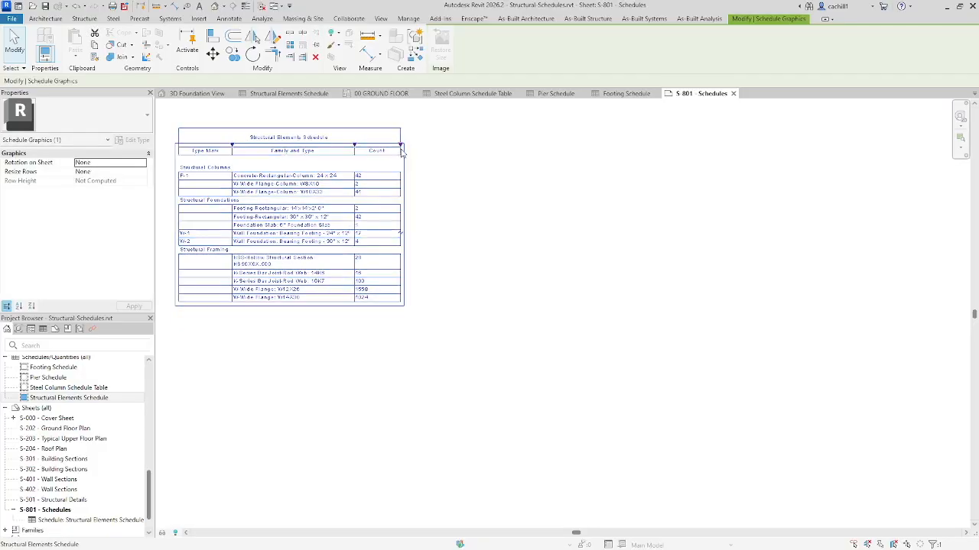
left_click_drag(402, 144, 404, 144)
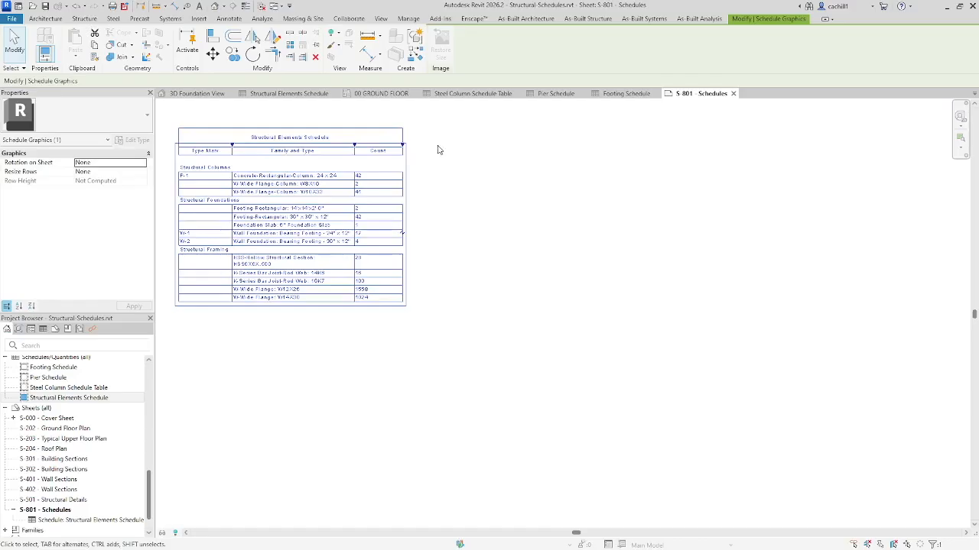
left_click(438, 147)
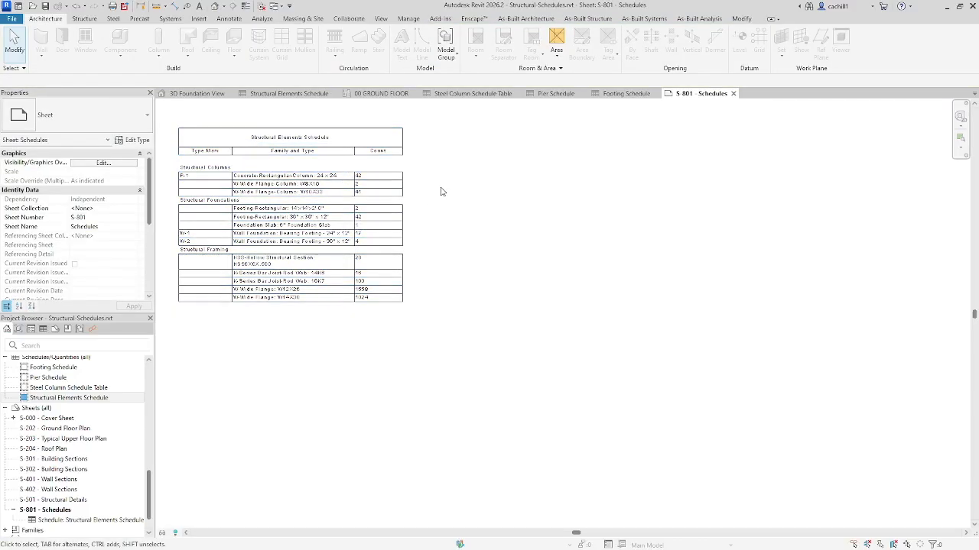
Step: Open the 00 T.O. FOOTING structural plan
left_click_drag(146, 481, 156, 361)
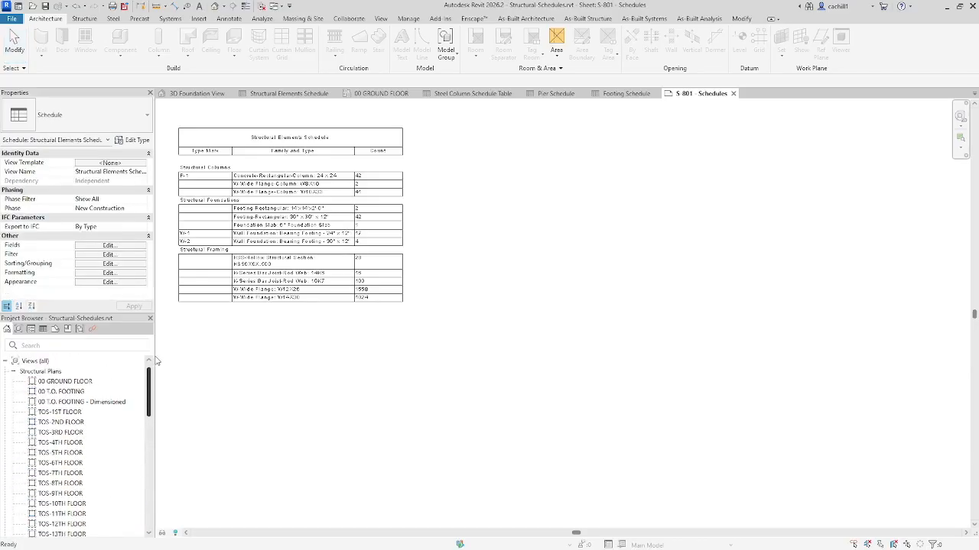
left_click(73, 391)
double_click(86, 394)
Step: Copy the isolated pier and its footing along grid C to the empty grid intersection immediately to their right
scroll(457, 259, "up", 6)
scroll(456, 258, "up", 2)
left_click_drag(435, 234, 494, 286)
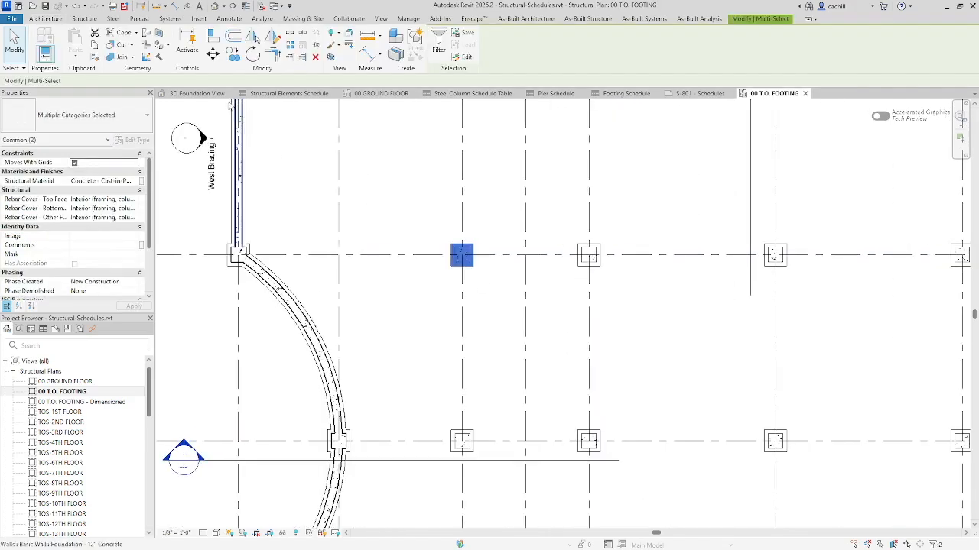
left_click(235, 54)
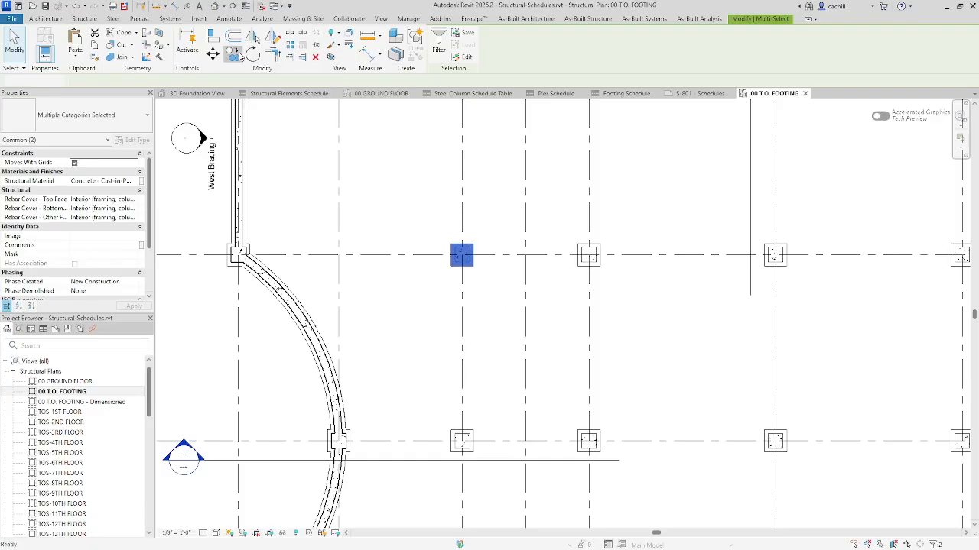
left_click(462, 257)
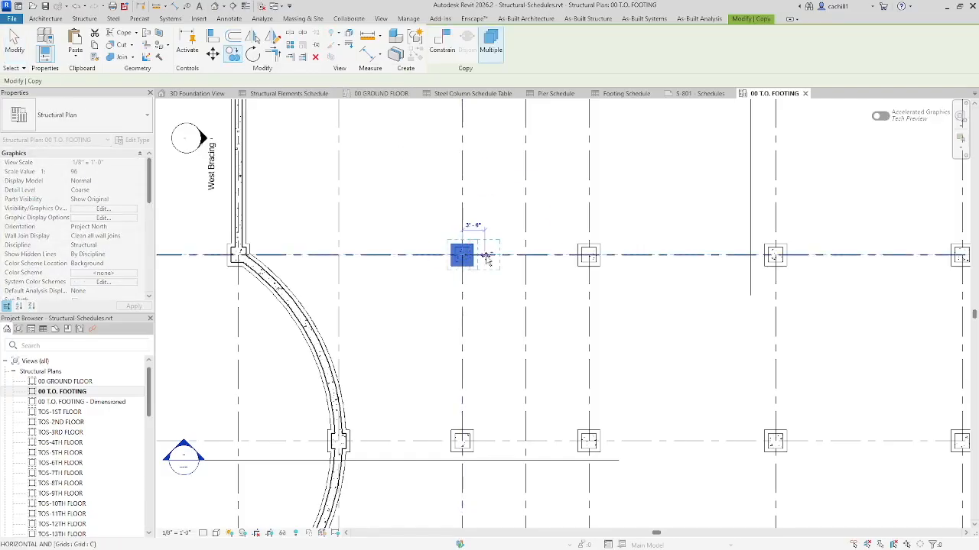
left_click(525, 257)
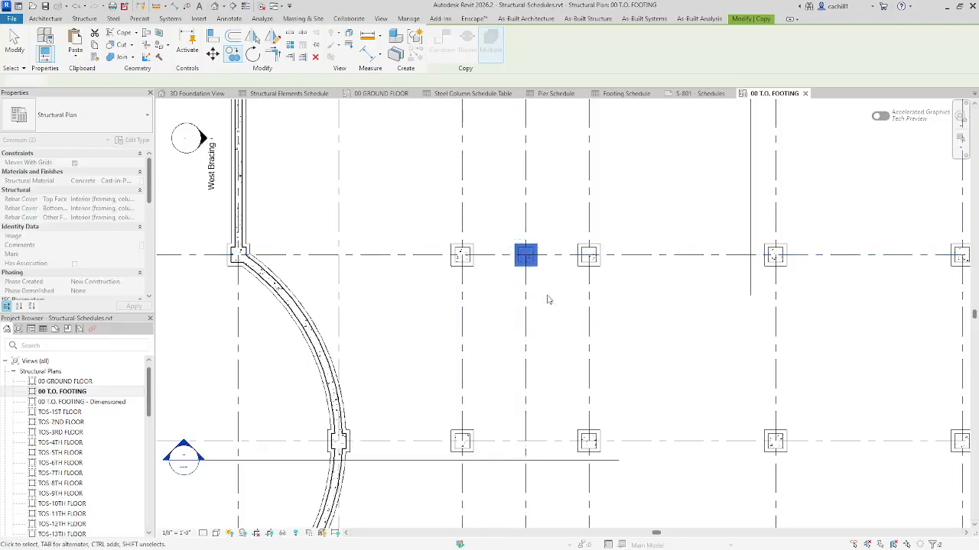
key("Escape")
Step: Check the column and footing counts in the schedule on sheet S-801 and in the Structural Elements Schedule view
left_click(698, 94)
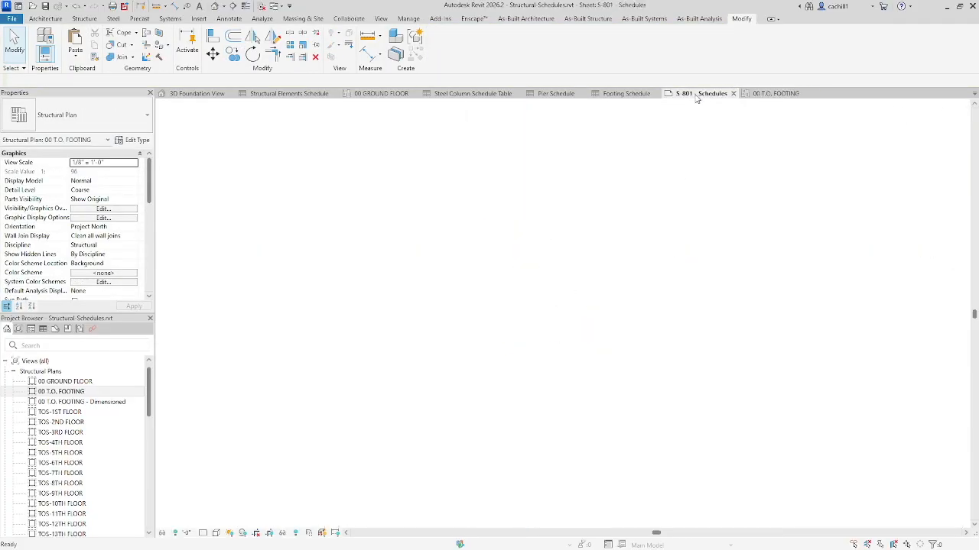
scroll(344, 146, "up", 6)
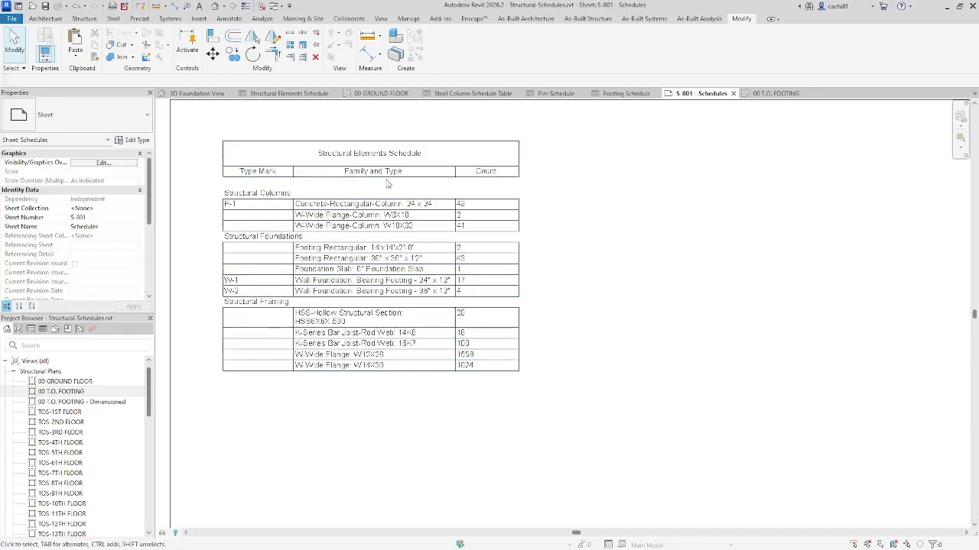
left_click(291, 93)
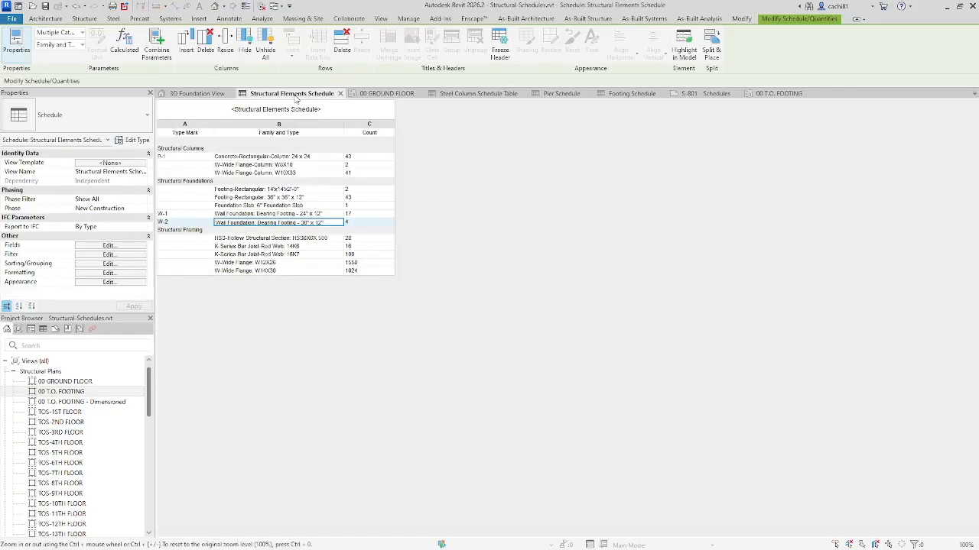